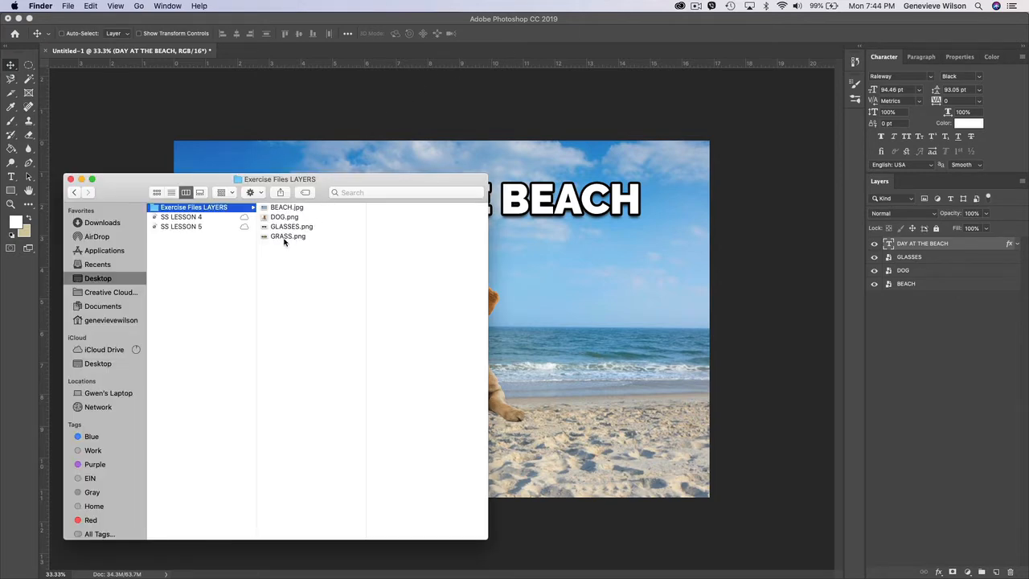
# - Place GRASS.png into the document and scale it to about 162% so it covers the lower canvas from edge to edge
pyautogui.moveTo(277, 240); pyautogui.dragTo(594, 291)
pyautogui.moveTo(285, 236); pyautogui.dragTo(637, 290)
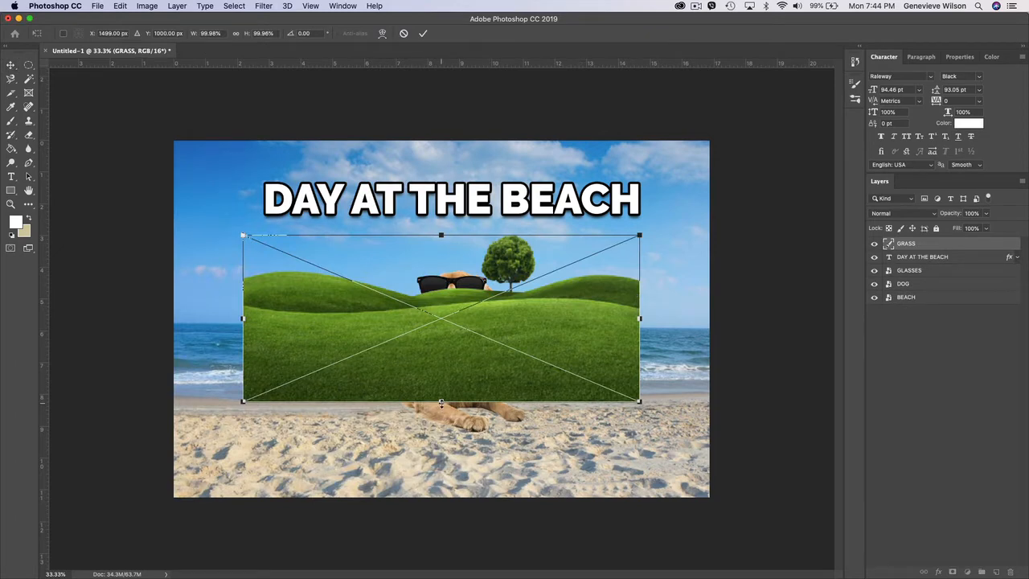
pyautogui.moveTo(441, 401); pyautogui.dragTo(442, 497)
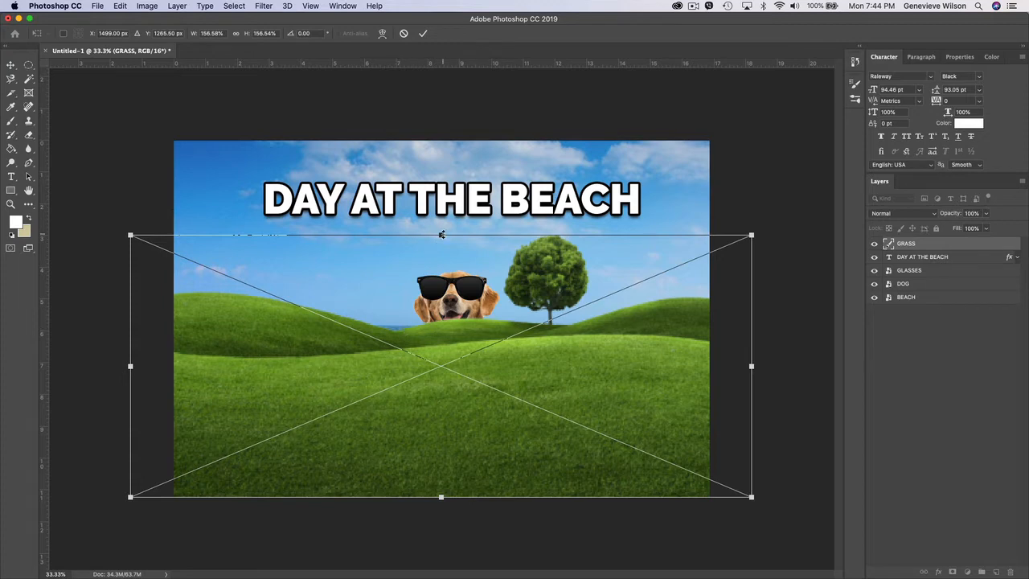
pyautogui.moveTo(441, 235); pyautogui.dragTo(442, 225)
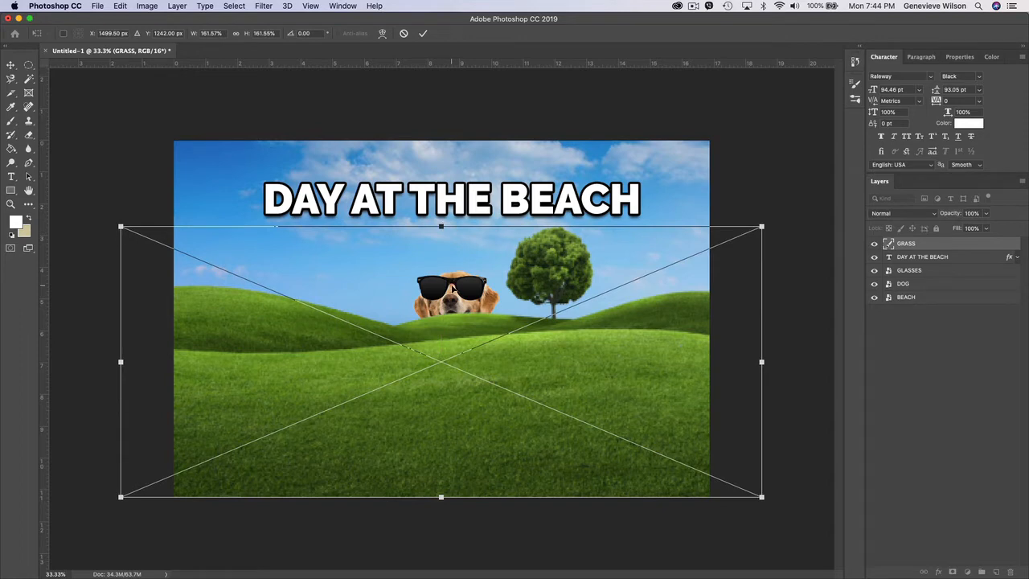
pyautogui.press('Return')
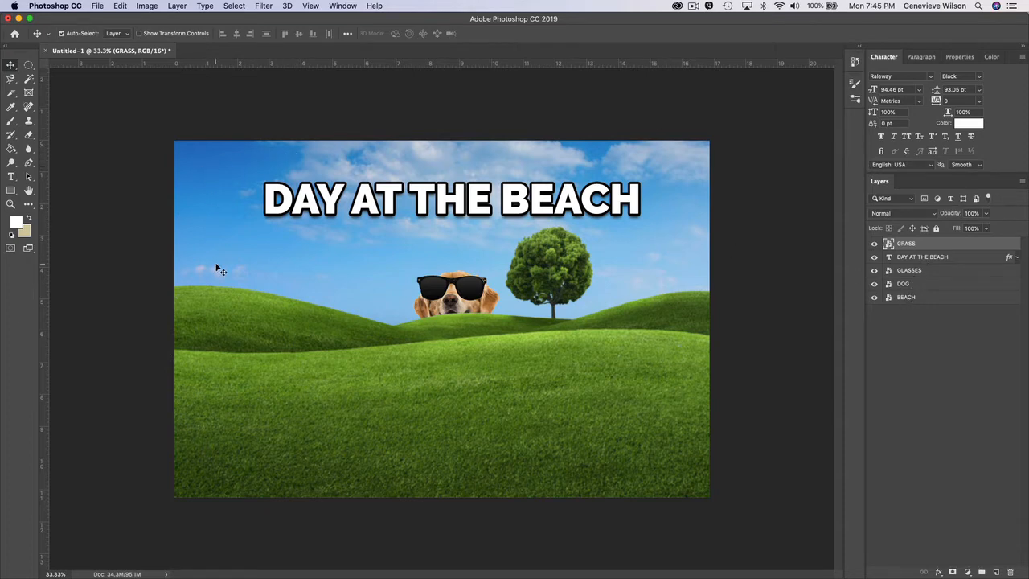
# - Toggle the GRASS layer's visibility off and on, and move the layer below DOG, directly above BEACH
pyautogui.click(874, 244)
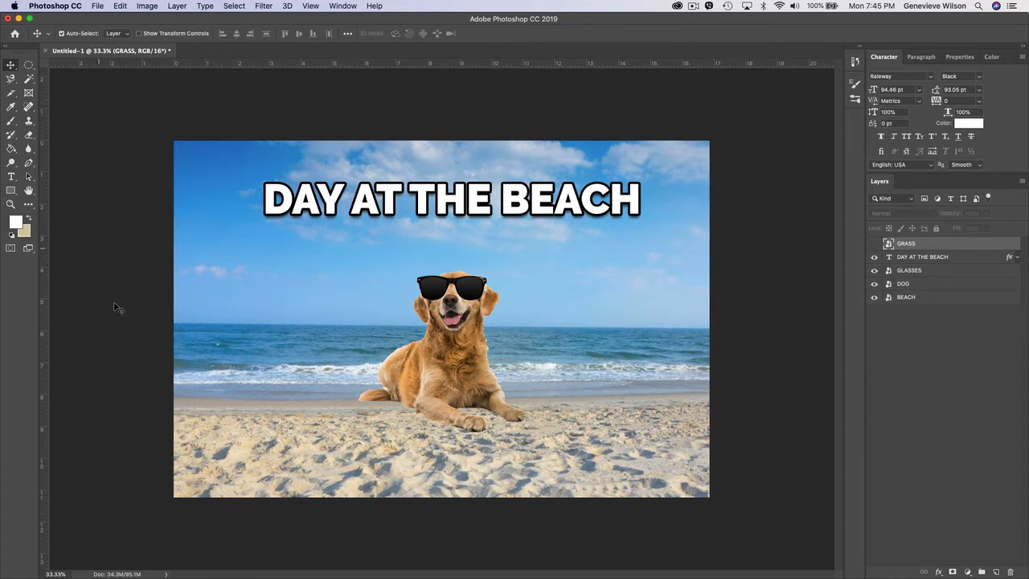
pyautogui.click(874, 247)
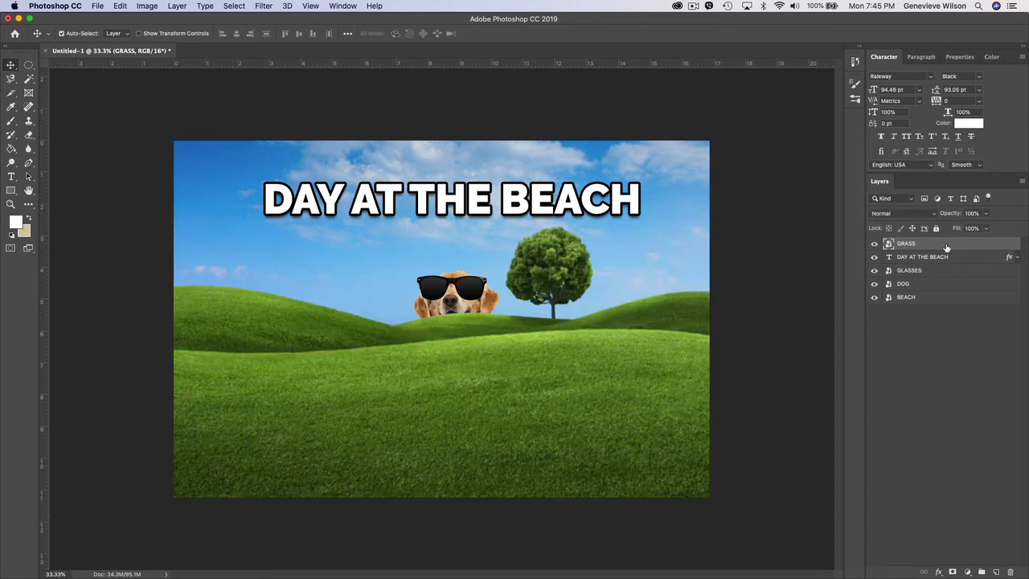
pyautogui.moveTo(947, 248); pyautogui.dragTo(943, 291)
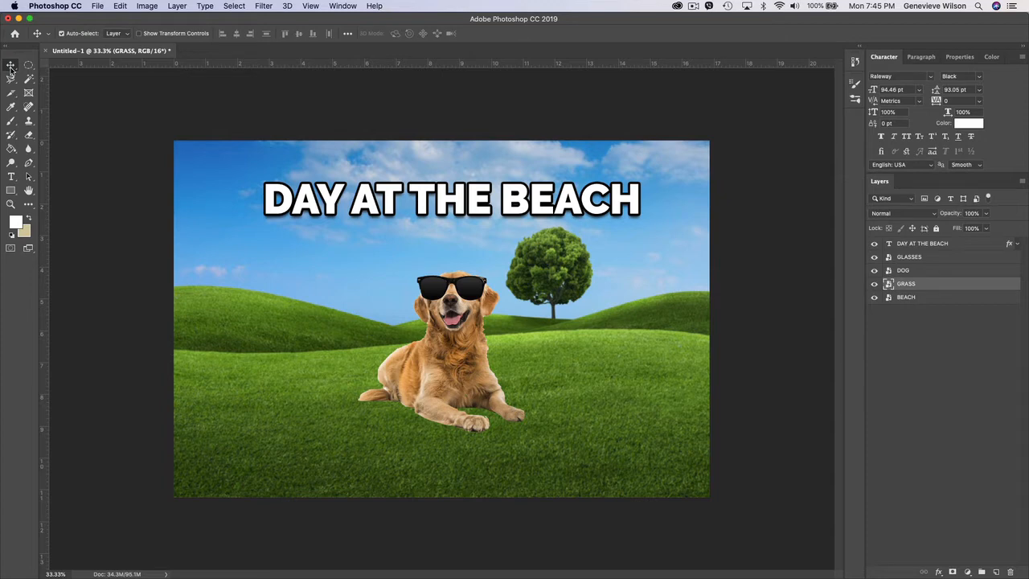
# - Replace the word BEACH in the title text with PARK and shift the title slightly to the left
pyautogui.click(970, 247)
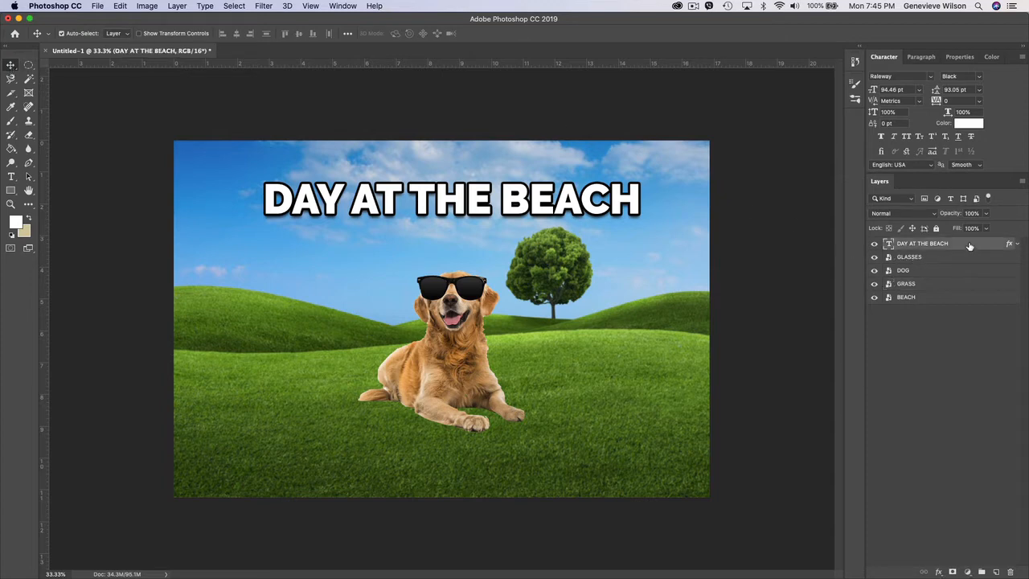
pyautogui.doubleClick(443, 202)
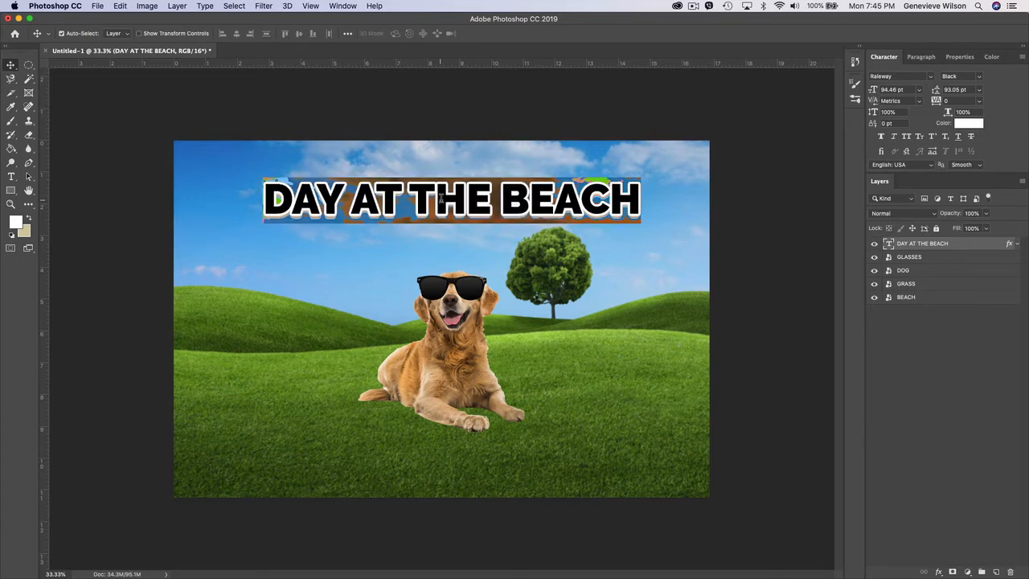
pyautogui.doubleClick(441, 198)
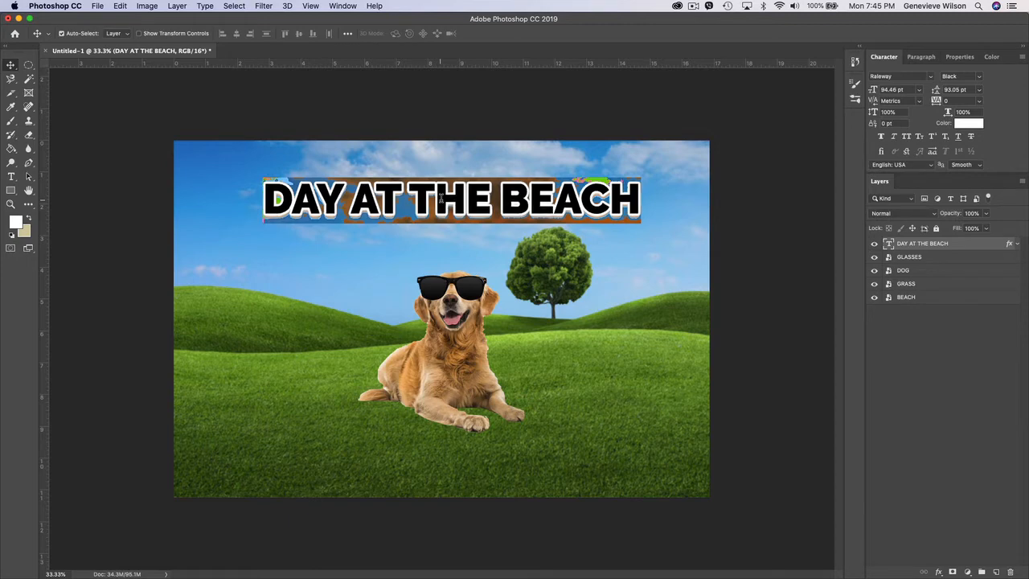
pyautogui.click(498, 203)
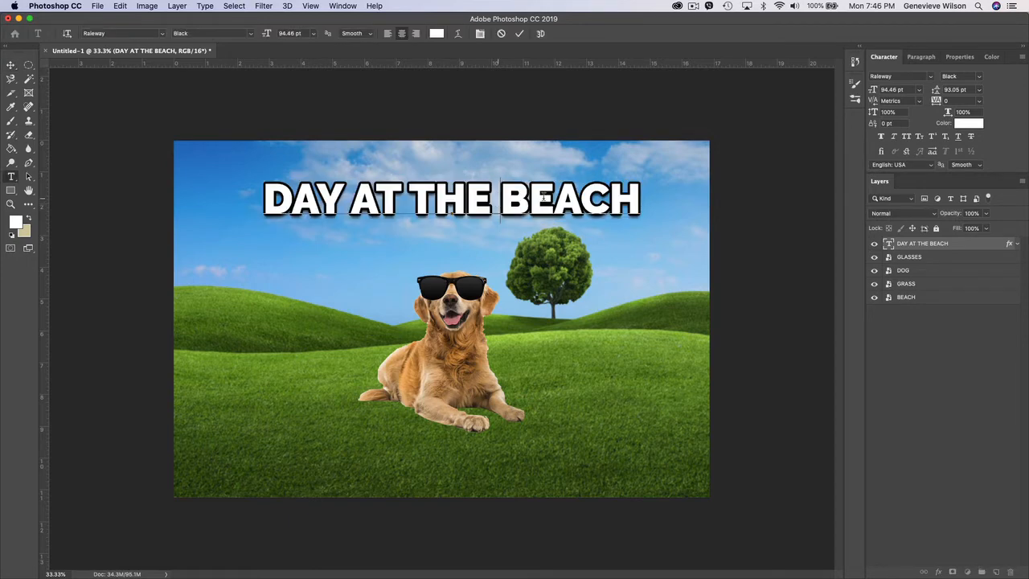
pyautogui.hotkey('shift', 'Right')
pyautogui.hotkey('shift', 'Right')
pyautogui.hotkey('shift', 'Right')
pyautogui.hotkey('shift', 'Right')
pyautogui.hotkey('shift', 'Right')
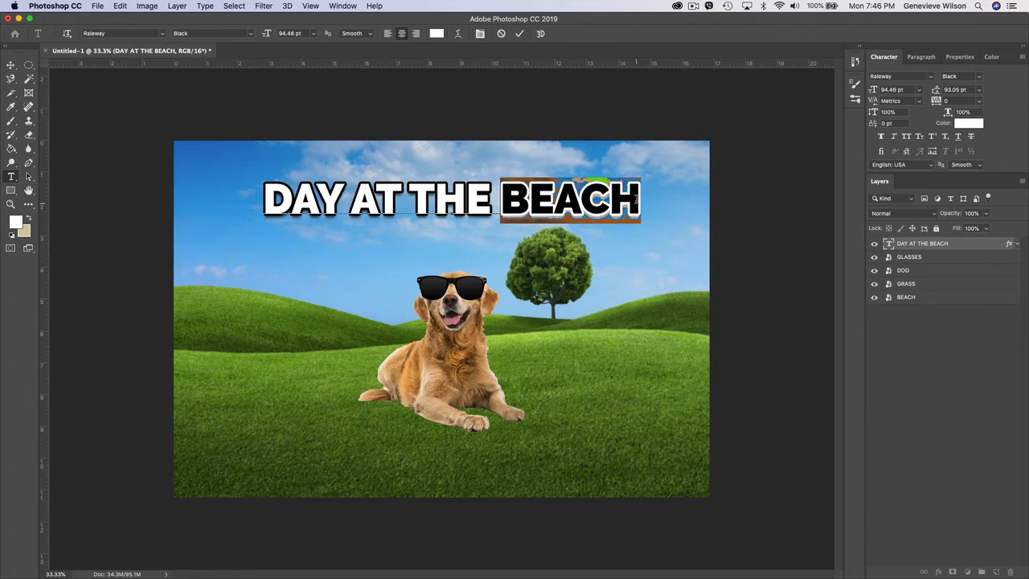
pyautogui.write('PARK')
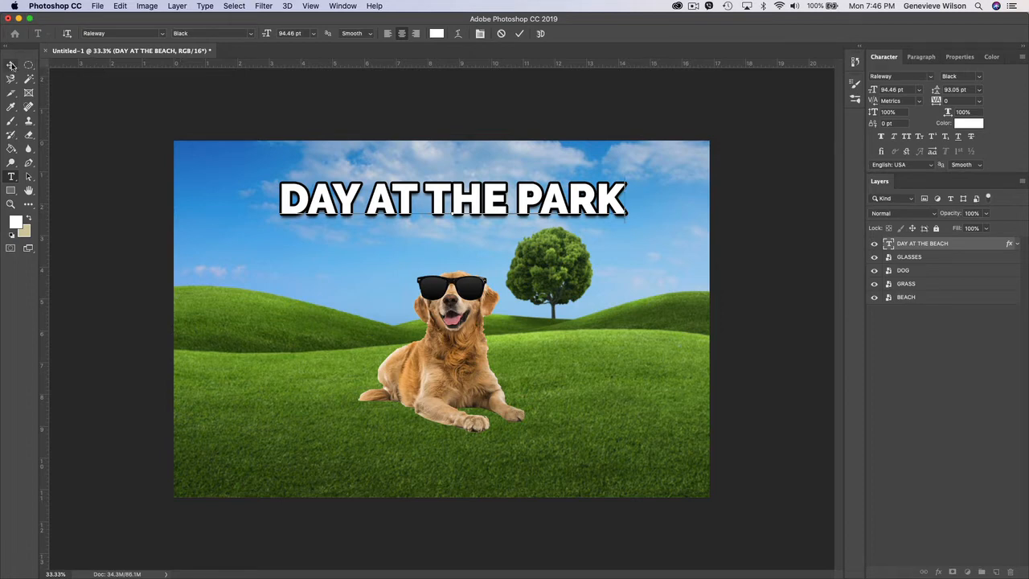
pyautogui.click(11, 65)
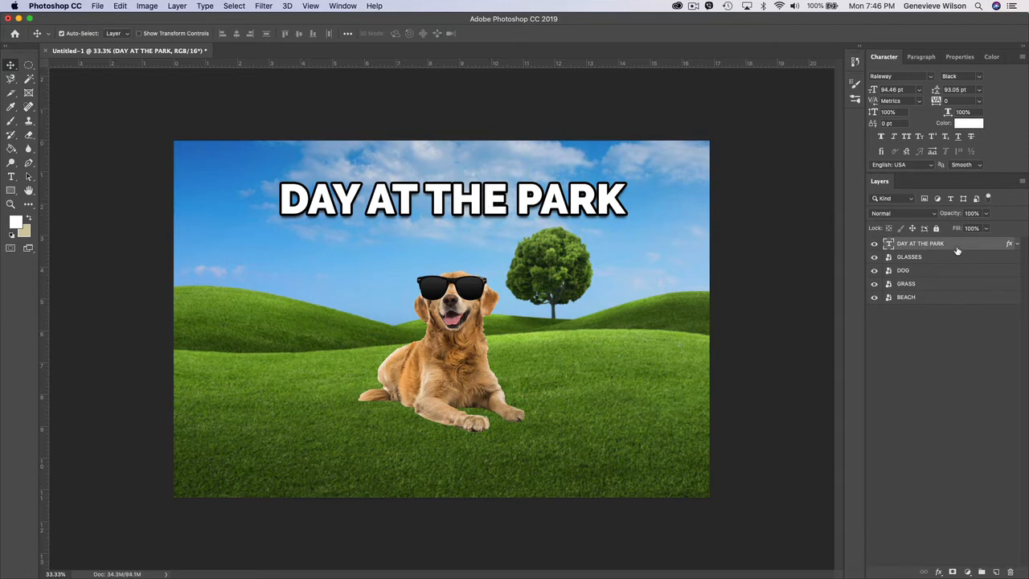
pyautogui.moveTo(526, 225); pyautogui.dragTo(451, 204)
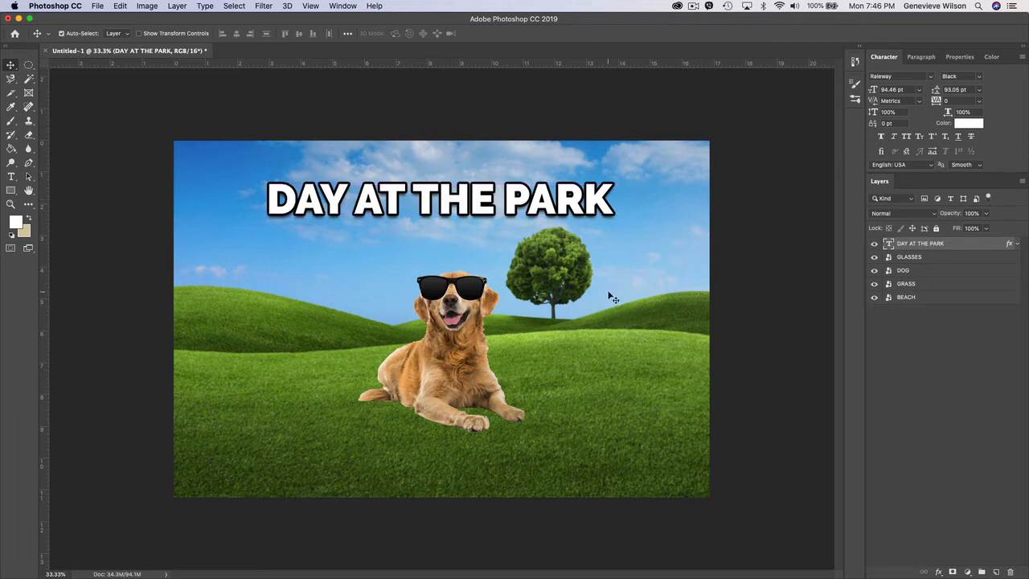
# - Expand the title layer's effects and toggle them off and on to compare the text with and without Stroke and Drop Shadow
pyautogui.click(1018, 246)
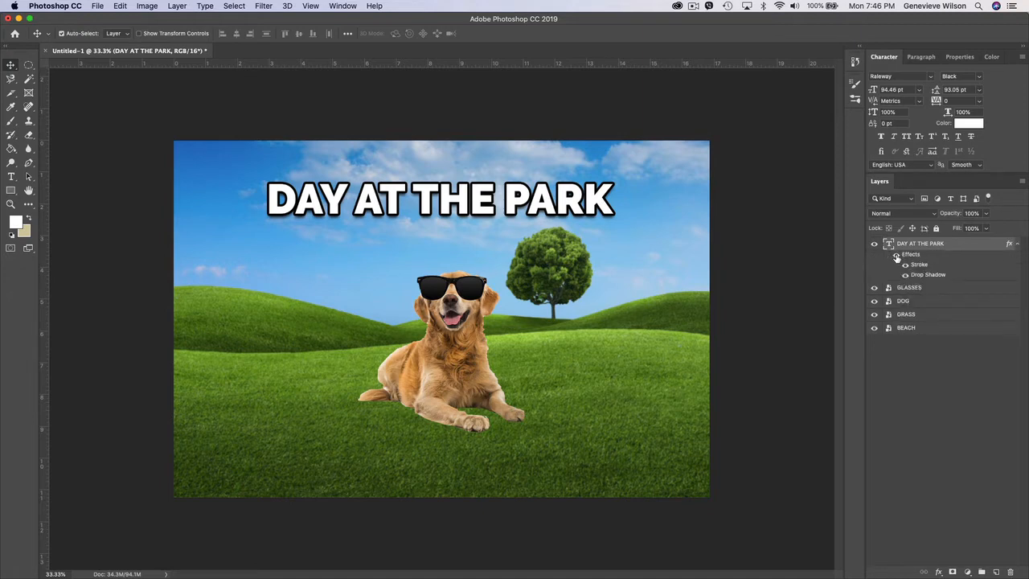
pyautogui.click(897, 255)
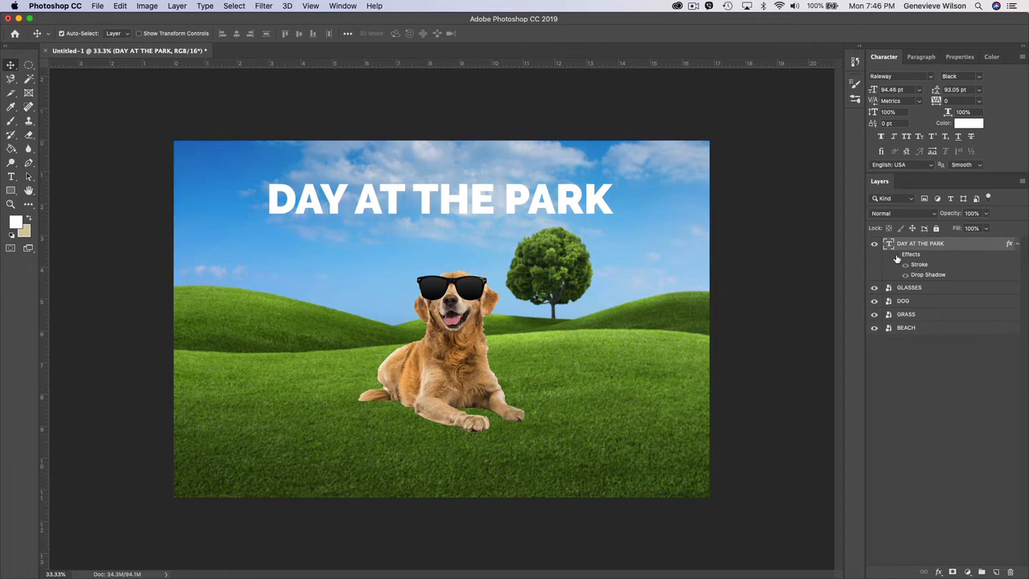
pyautogui.click(896, 255)
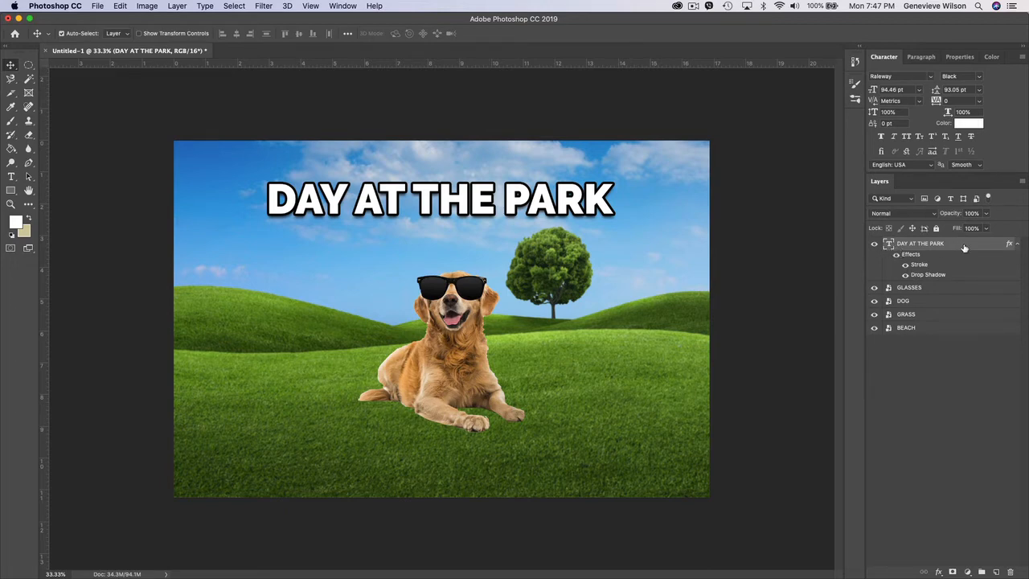
# - Group the DAY AT THE PARK, GLASSES, DOG and GRASS layers, leaving BEACH outside the group
pyautogui.click(957, 291)
pyautogui.keyDown('shift'); pyautogui.click(956, 301); pyautogui.keyUp('shift')
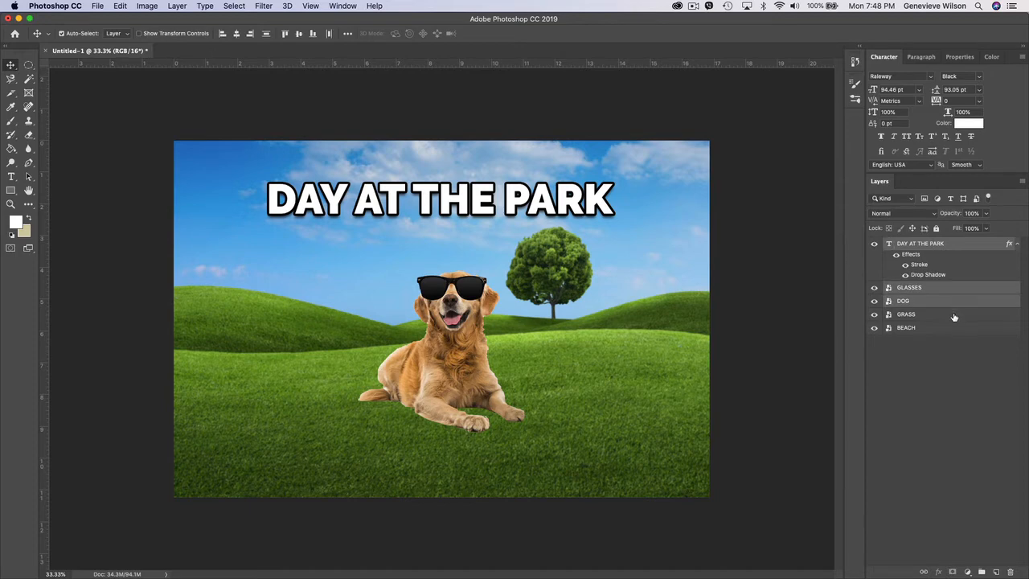
pyautogui.keyDown('shift'); pyautogui.click(954, 316); pyautogui.keyUp('shift')
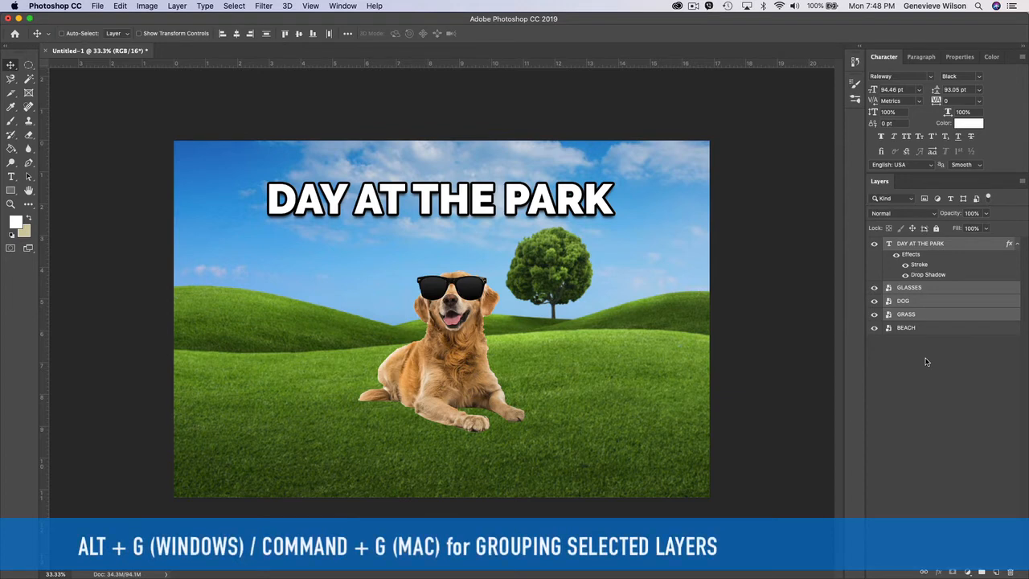
pyautogui.press('super+g')
pyautogui.press('super')
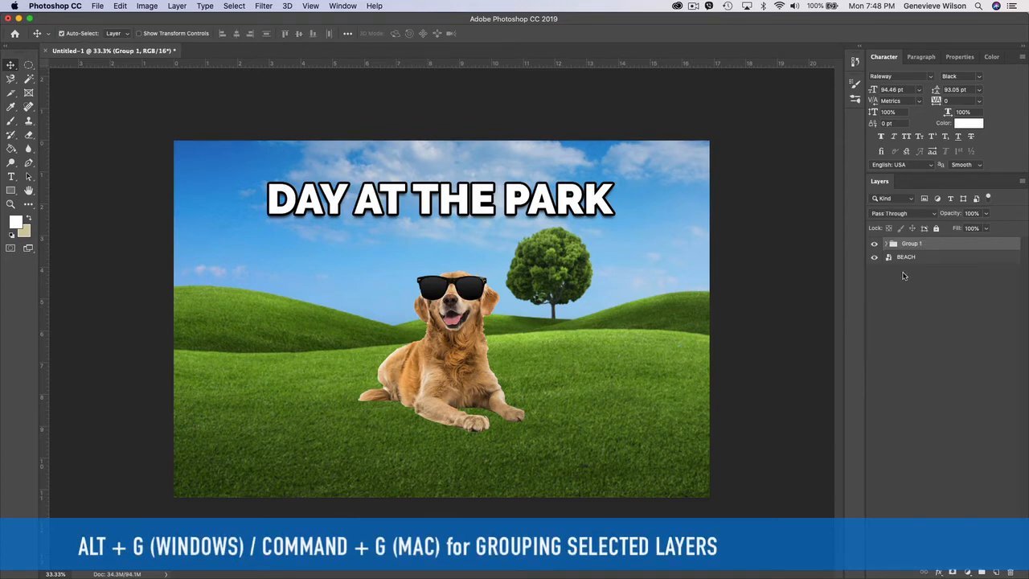
# - Rename the new layer group as PARK, and expand and collapse it to check its contents
pyautogui.doubleClick(913, 244)
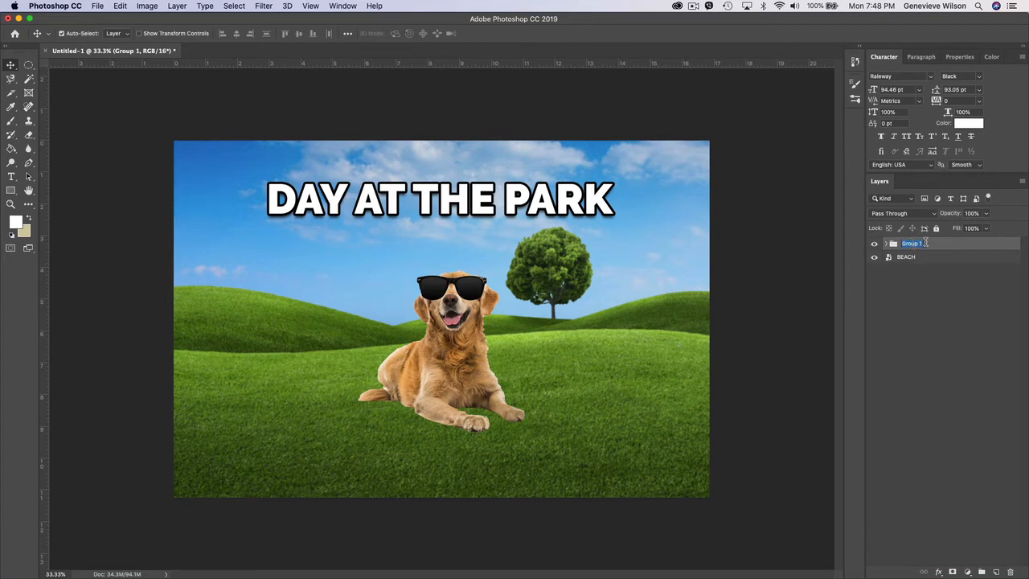
pyautogui.write('PARK')
pyautogui.press('Return')
pyautogui.click(886, 244)
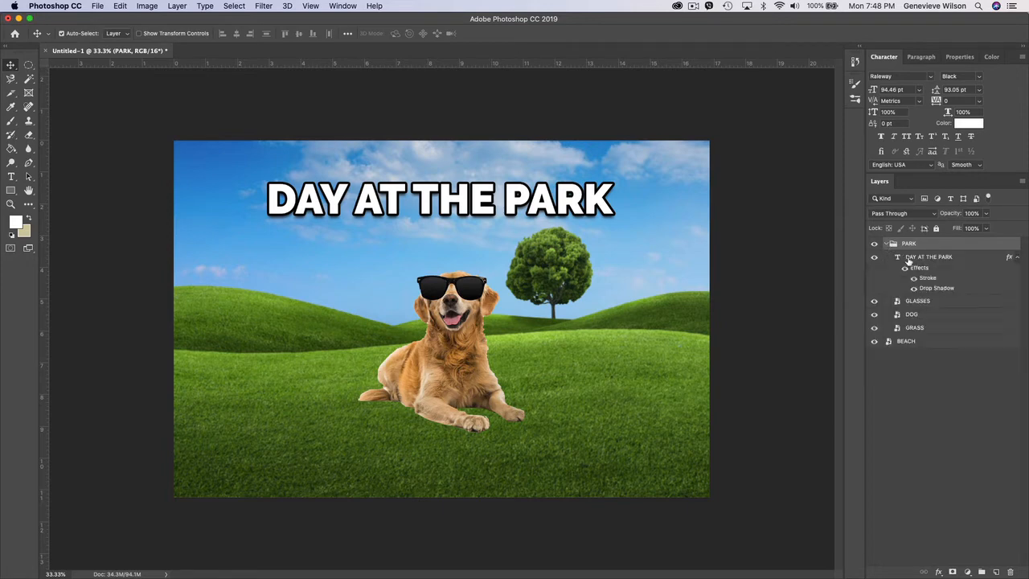
pyautogui.click(887, 245)
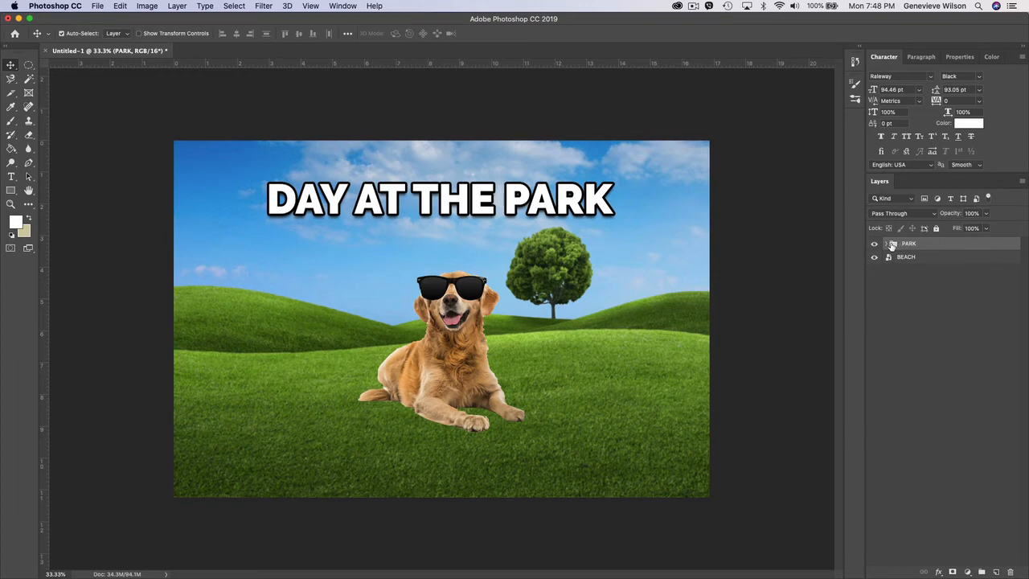
# - Duplicate the PARK group and hide the original group
pyautogui.moveTo(892, 246); pyautogui.dragTo(996, 570)
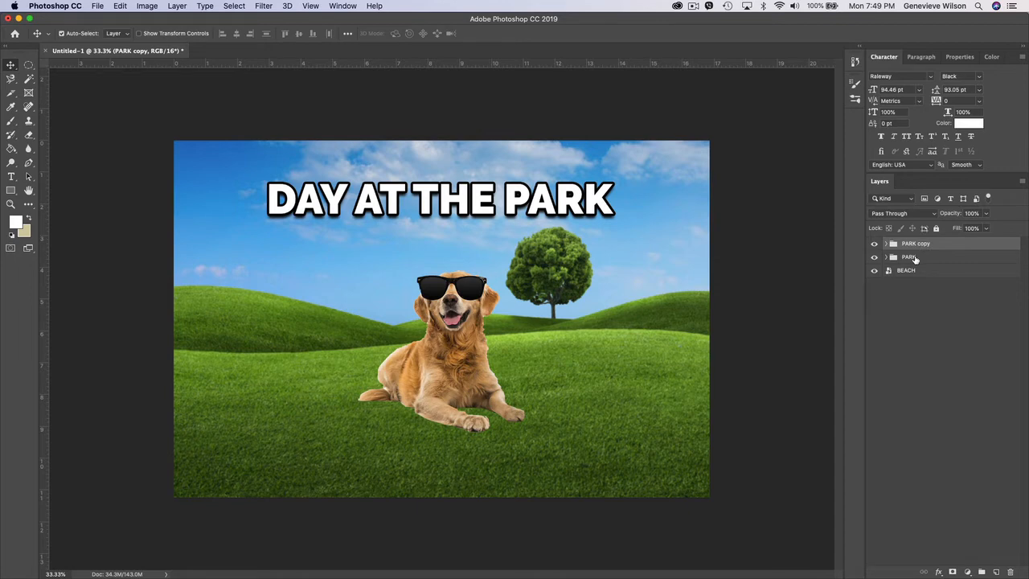
pyautogui.click(874, 257)
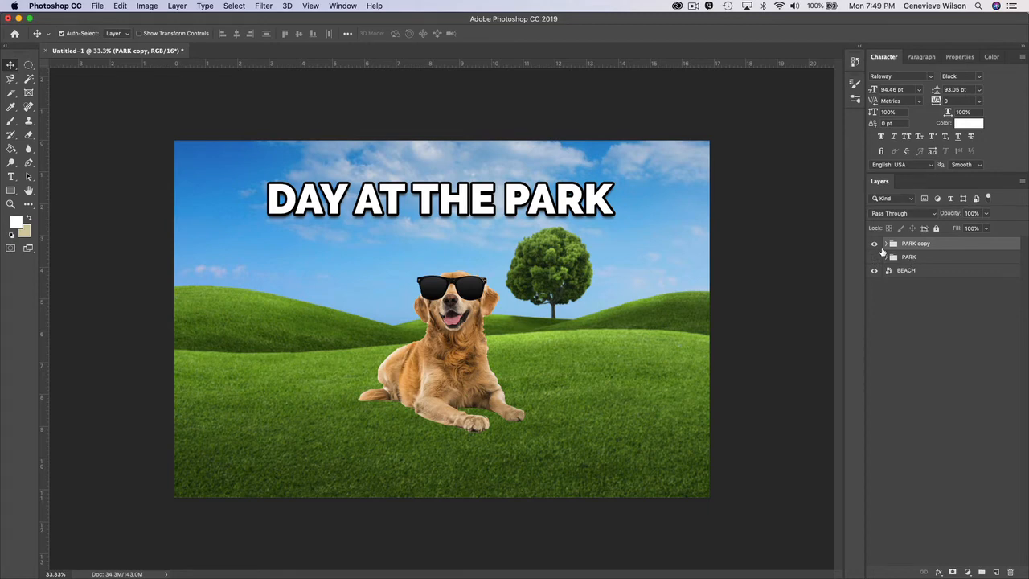
# - Expand the duplicated group, rename it as BEACH and delete the GRASS layer inside it
pyautogui.click(886, 245)
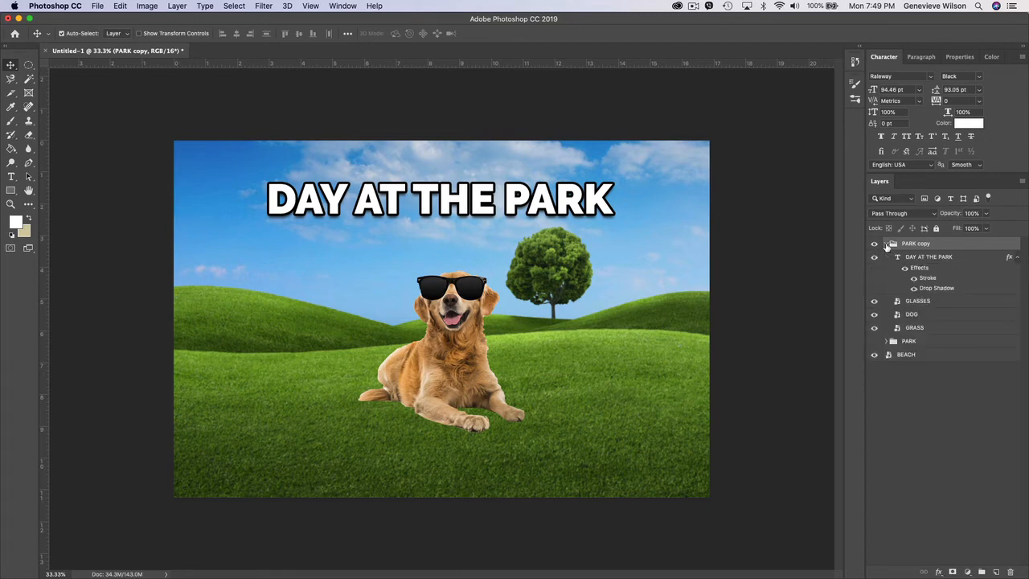
pyautogui.doubleClick(918, 244)
pyautogui.write('BEACH')
pyautogui.press('Return')
pyautogui.click(931, 330)
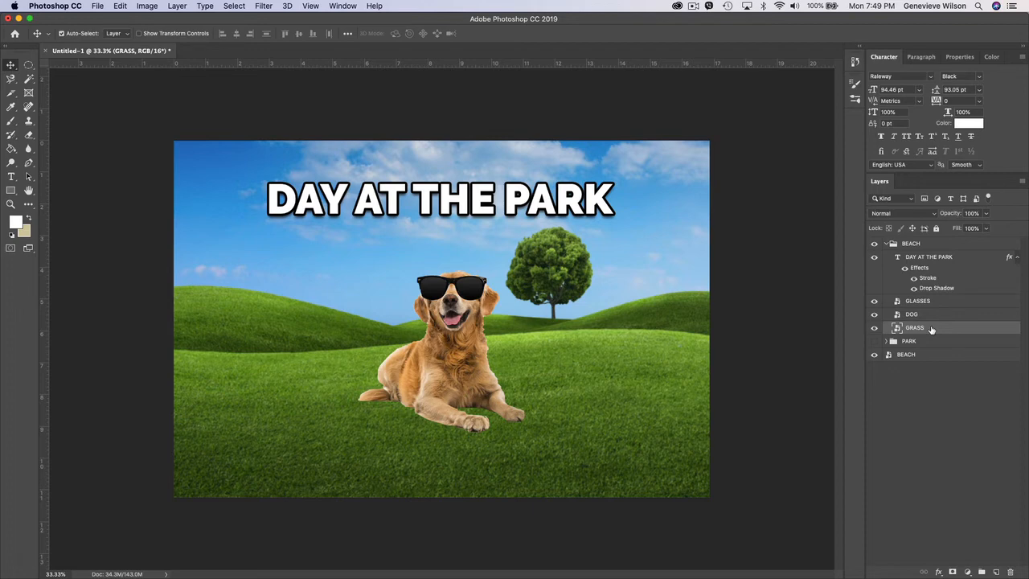
pyautogui.press('Delete')
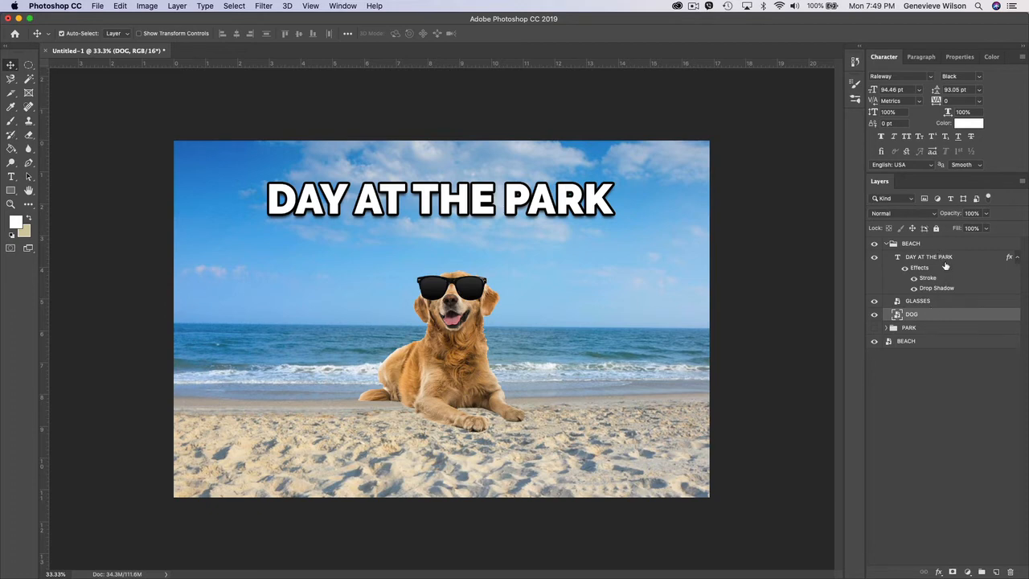
# - Change the word PARK to BEACH in the BEACH group's title text, and collapse the group
pyautogui.click(899, 262)
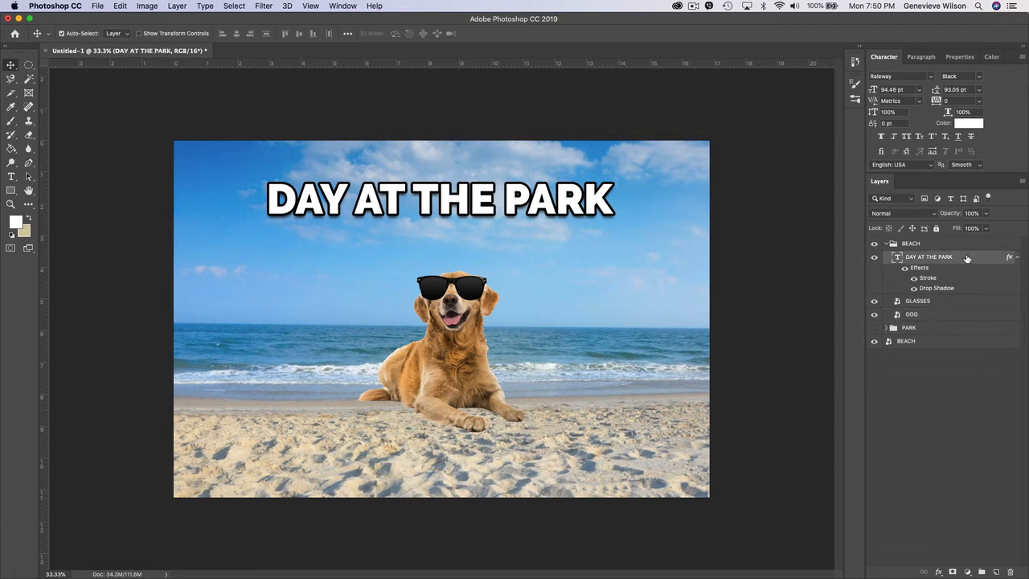
pyautogui.doubleClick(454, 207)
pyautogui.click(508, 195)
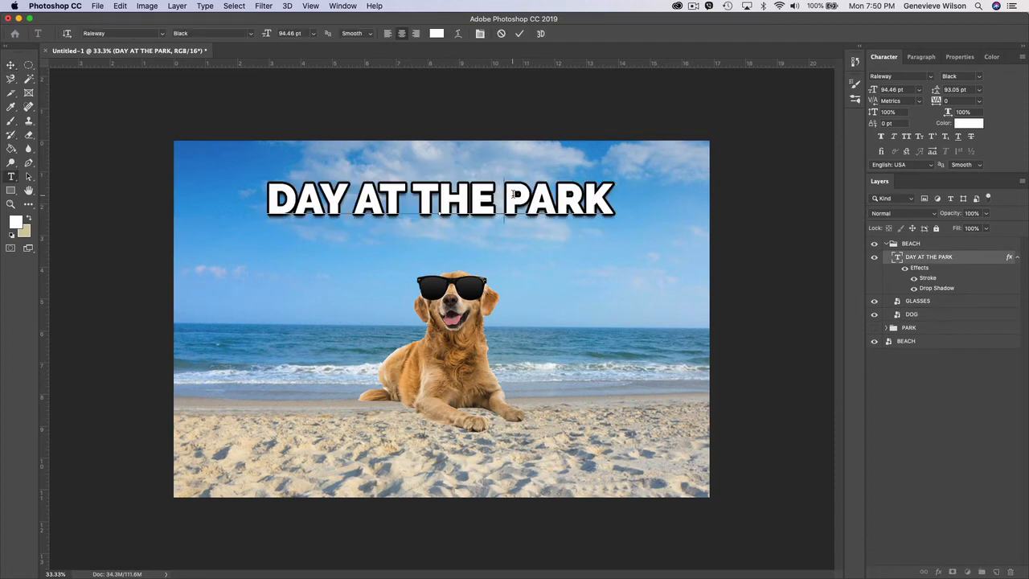
pyautogui.moveTo(507, 195); pyautogui.dragTo(670, 199)
pyautogui.write('B')
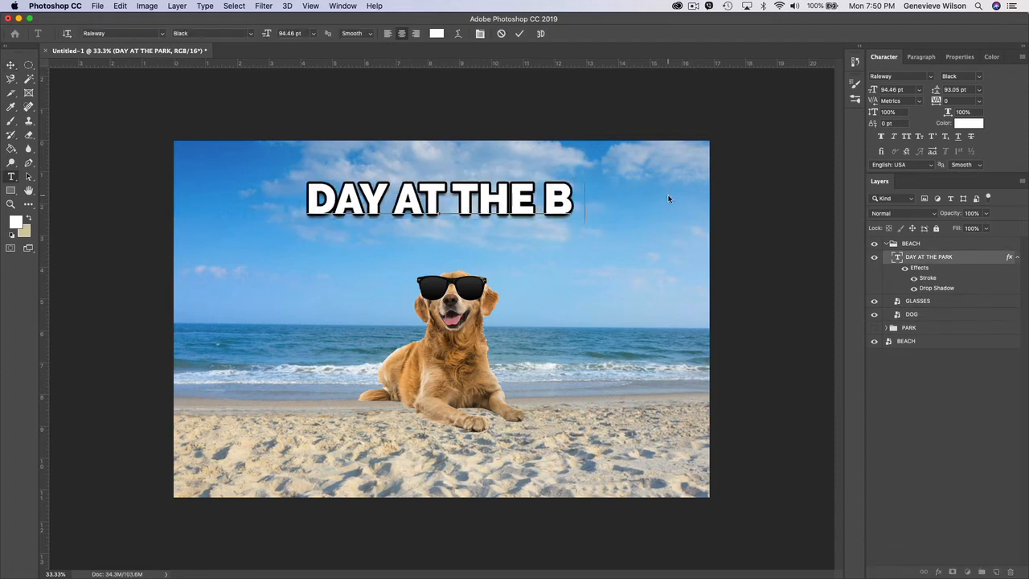
pyautogui.write('EACH')
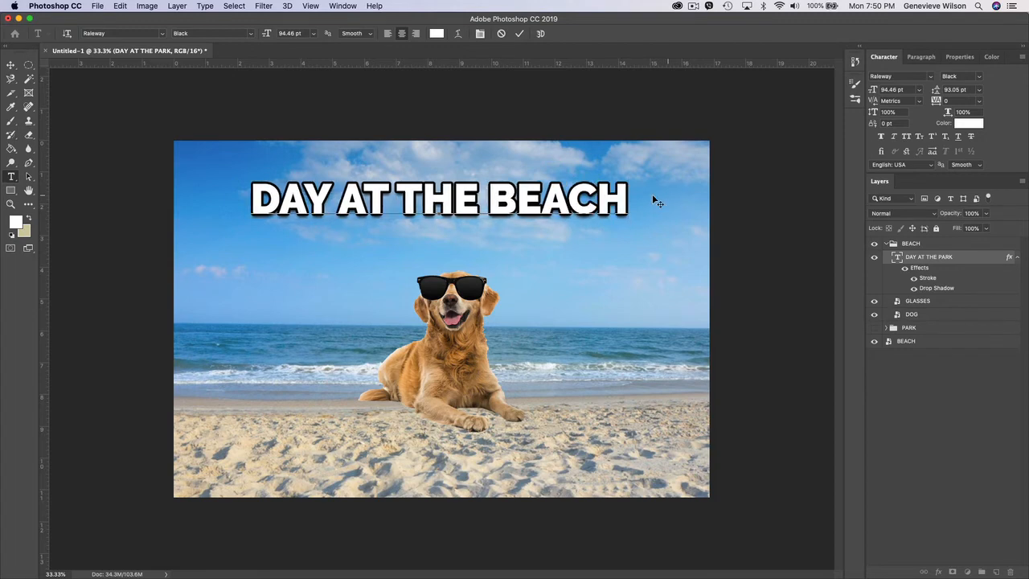
pyautogui.click(10, 64)
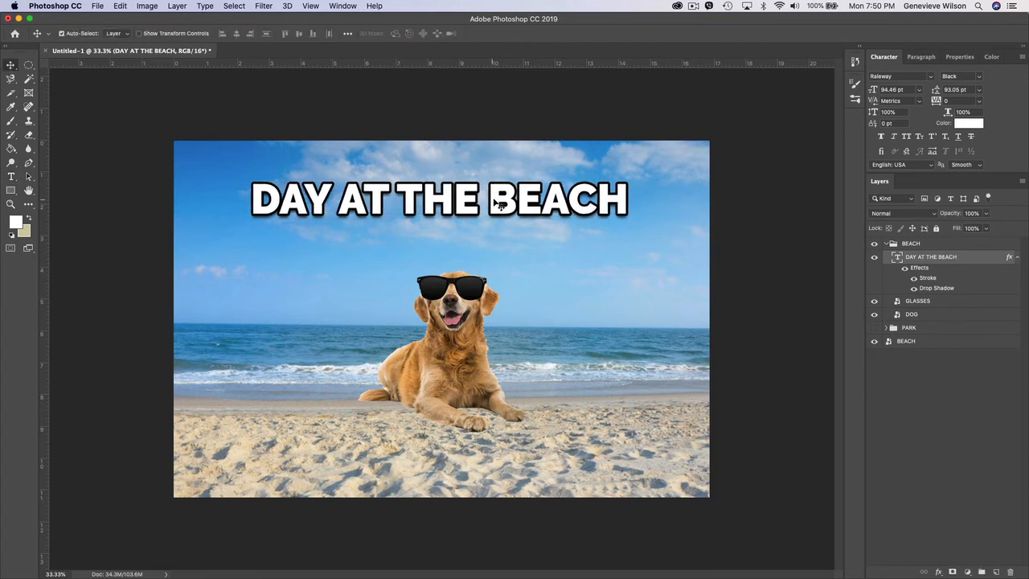
pyautogui.moveTo(500, 207); pyautogui.dragTo(496, 205)
pyautogui.click(886, 244)
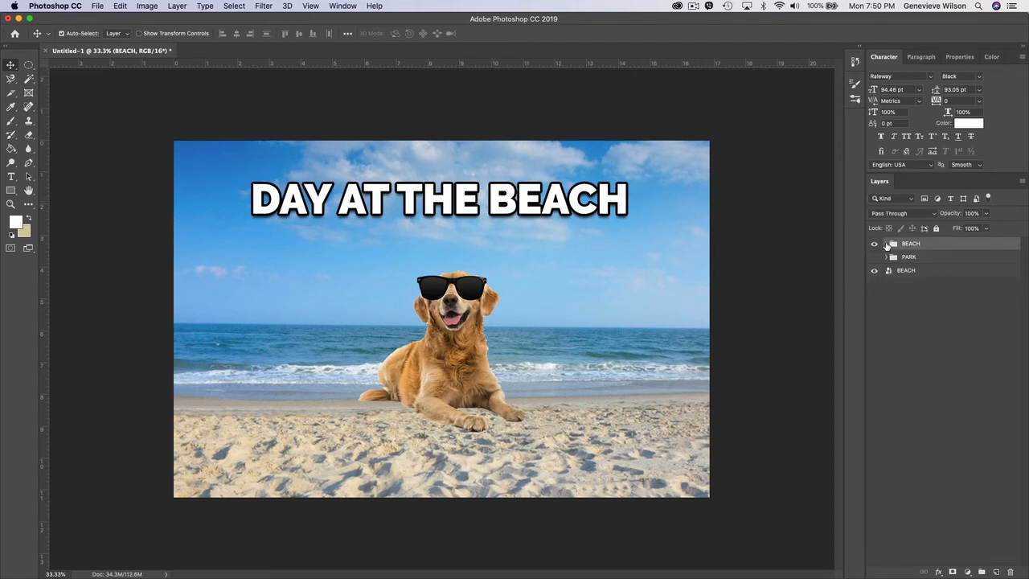
# - Expand the BEACH group, make both the BEACH and PARK groups visible, and look over the layers each contains
pyautogui.click(875, 243)
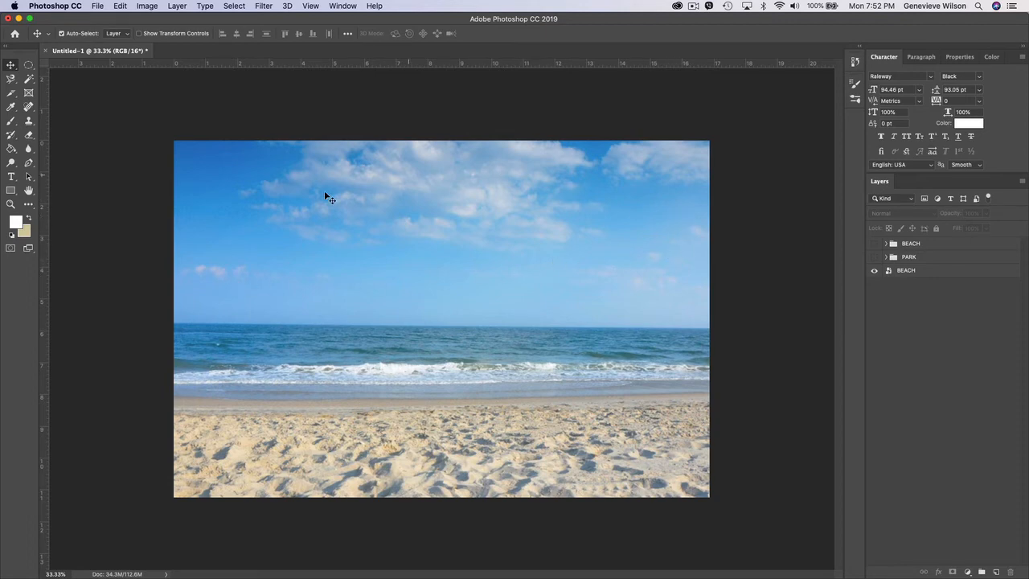
pyautogui.click(890, 244)
pyautogui.click(886, 244)
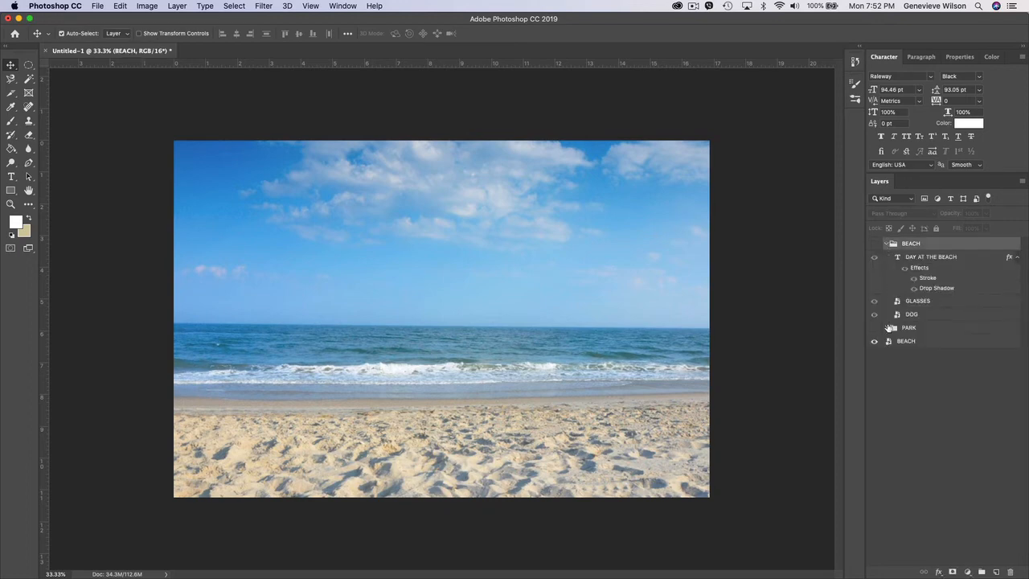
pyautogui.click(874, 243)
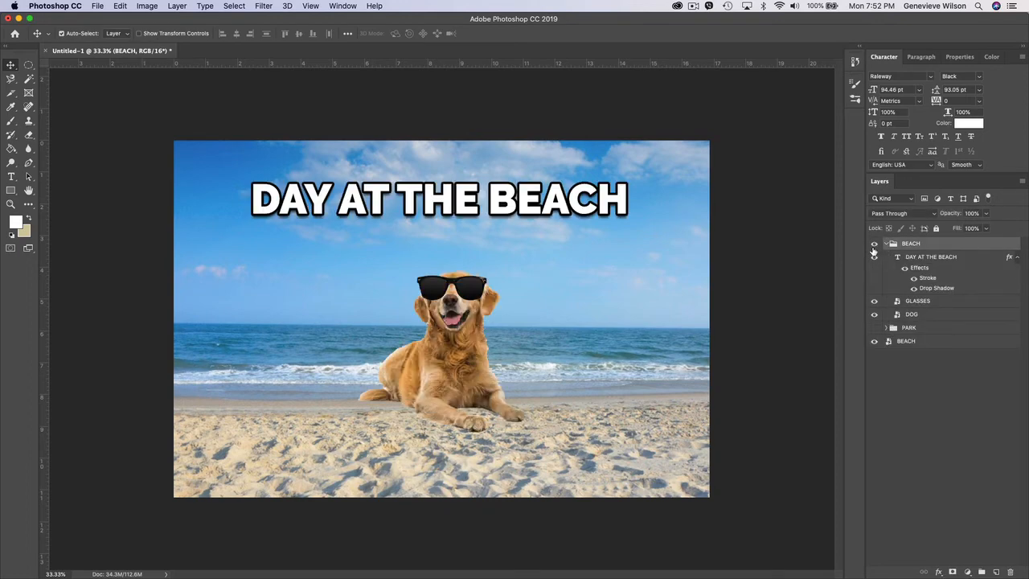
pyautogui.click(875, 329)
pyautogui.click(887, 328)
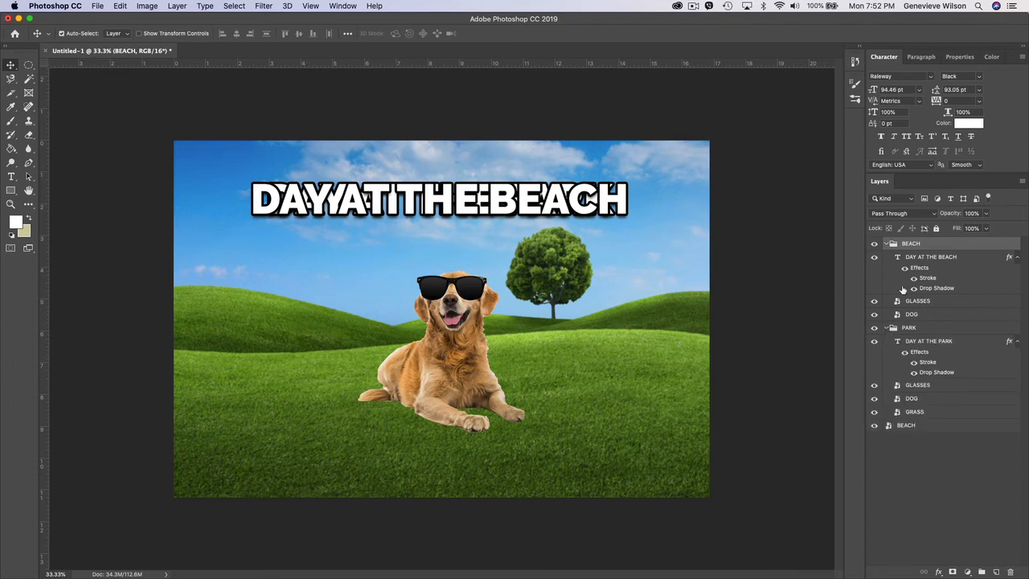
pyautogui.click(889, 329)
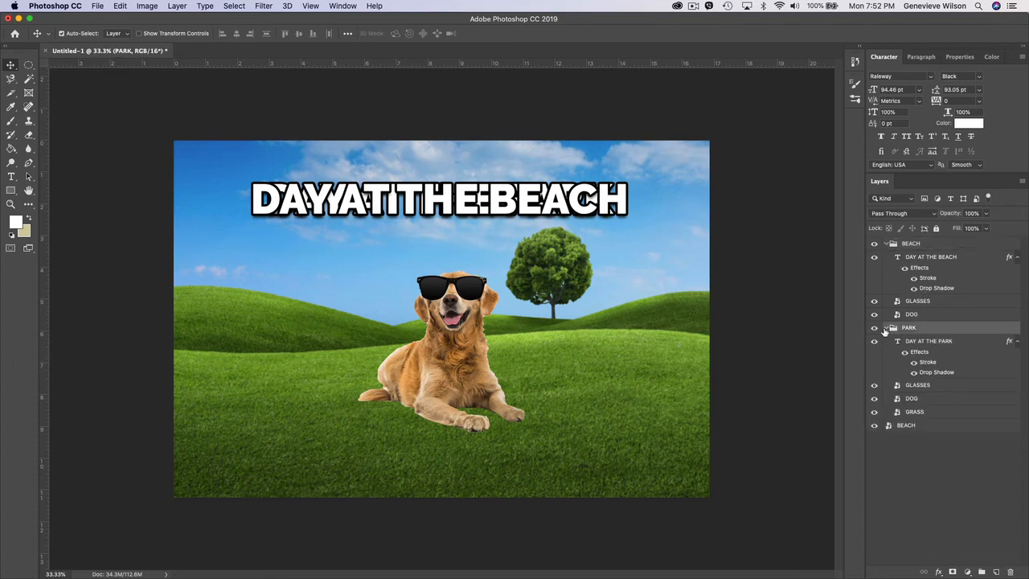
pyautogui.click(887, 329)
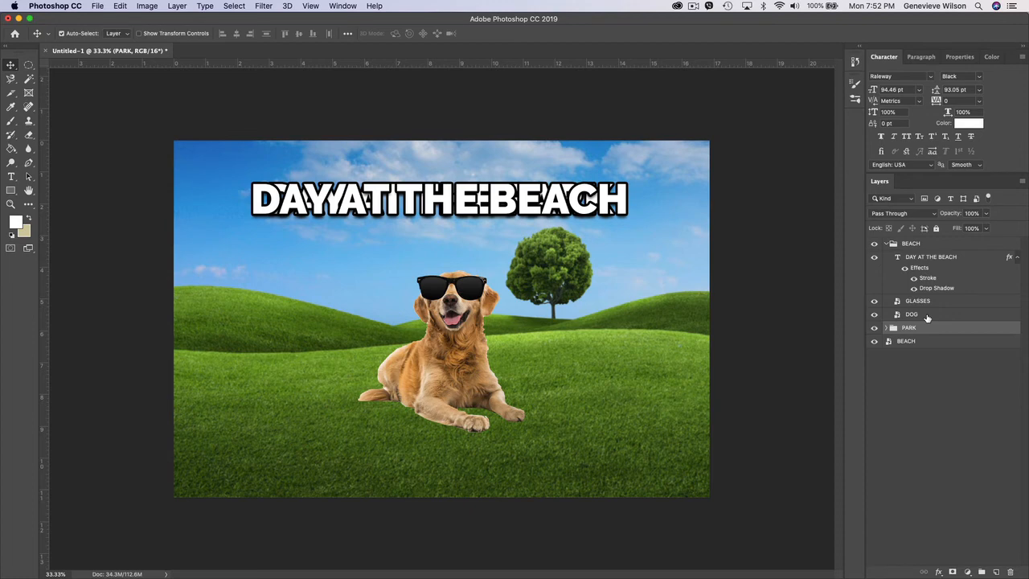
# - Duplicate the BEACH background layer, move the copy into the BEACH group below the DOG layer, and collapse the group
pyautogui.click(909, 342)
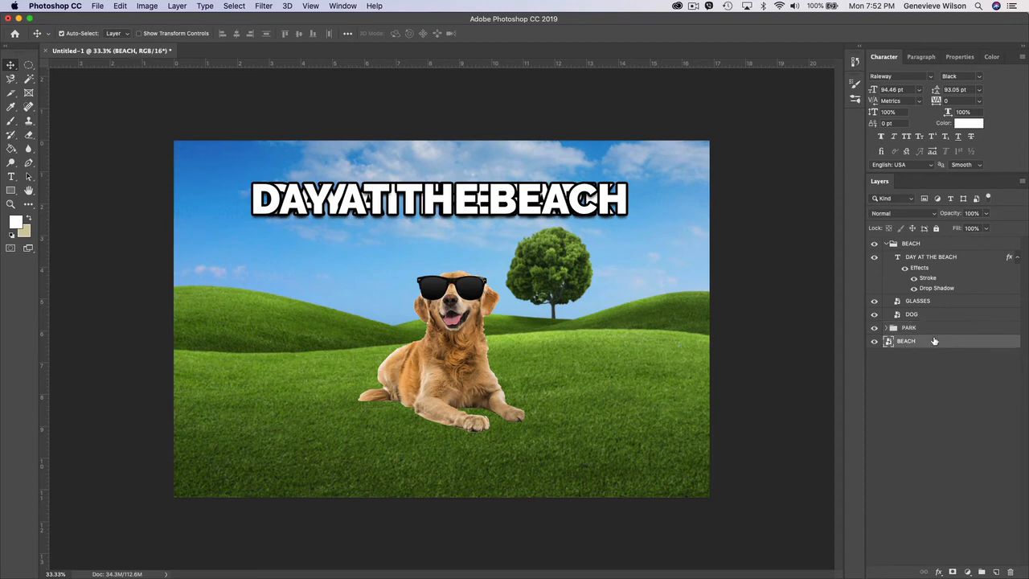
pyautogui.moveTo(927, 344); pyautogui.dragTo(997, 573)
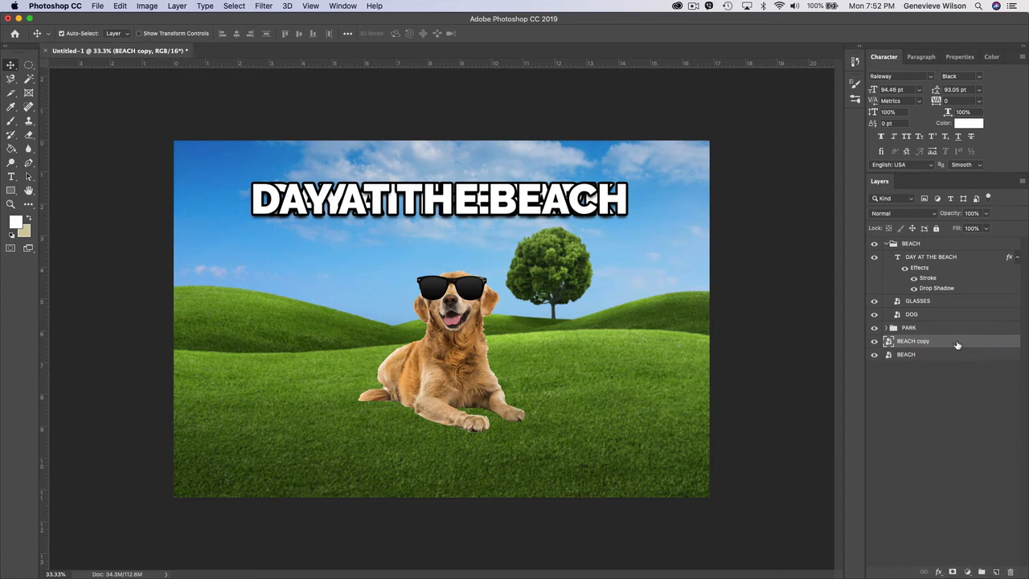
pyautogui.moveTo(942, 344); pyautogui.dragTo(936, 316)
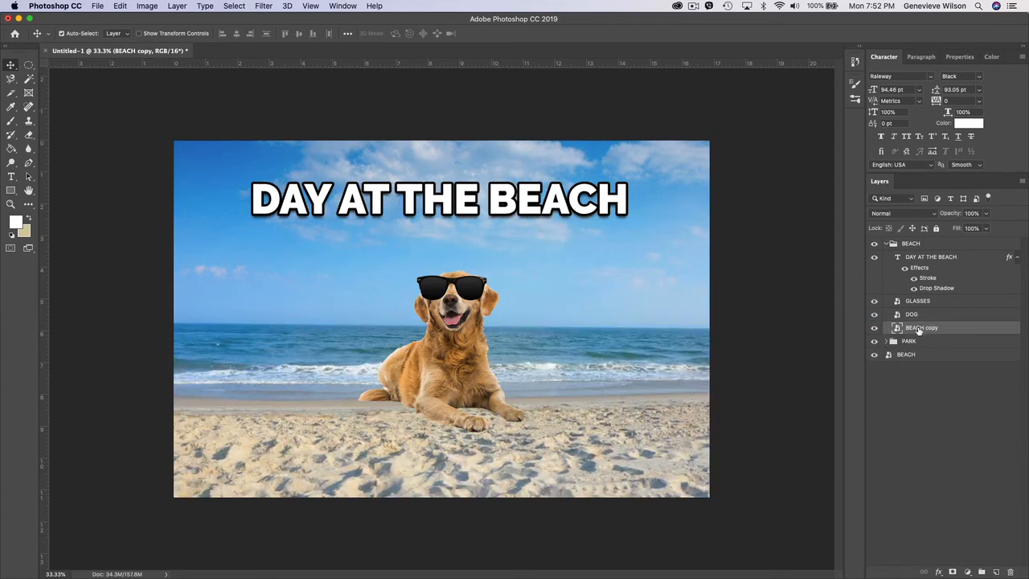
pyautogui.click(887, 243)
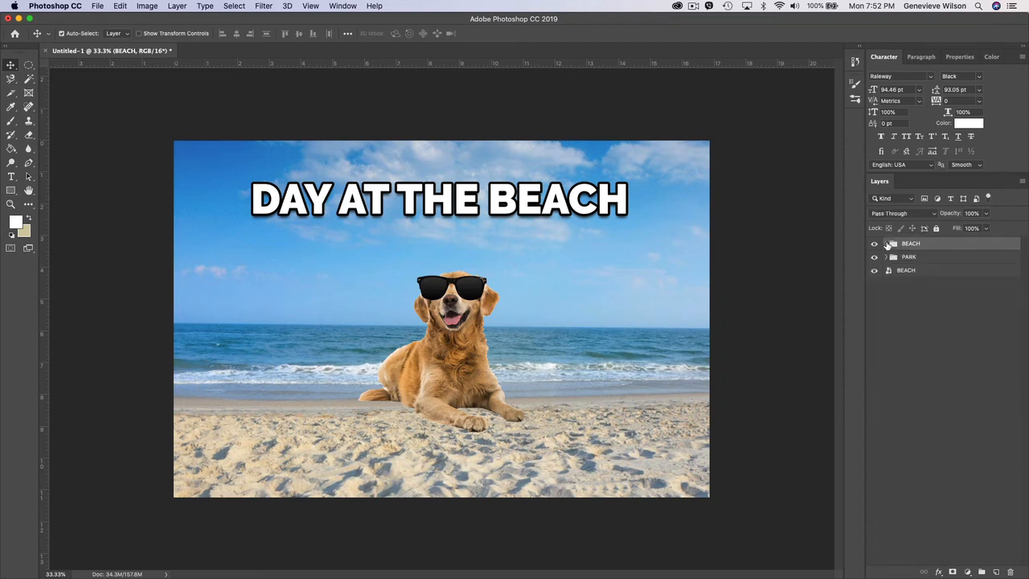
# - Move the original BEACH background layer into the PARK group below the GRASS layer, and collapse the group
pyautogui.click(887, 257)
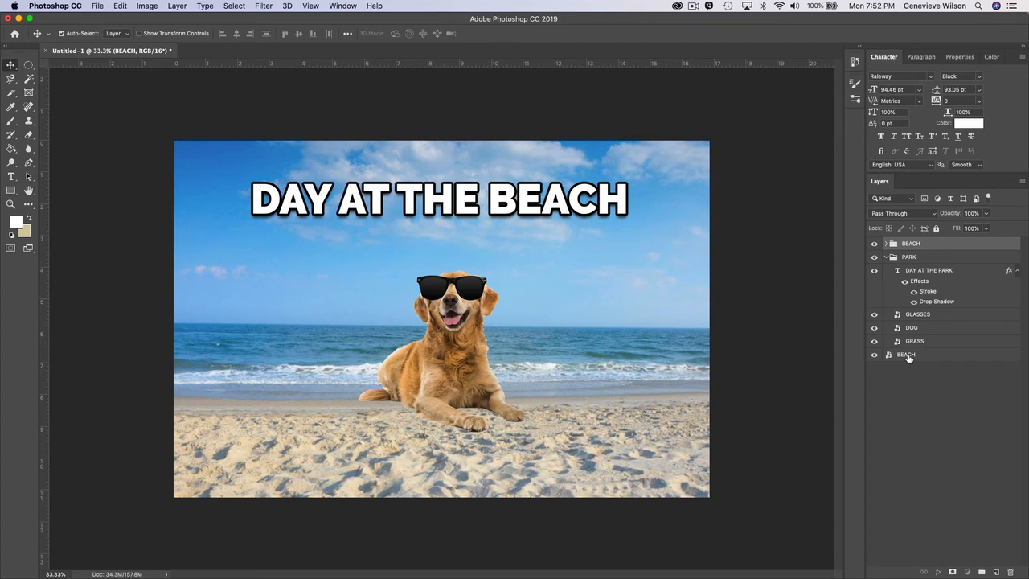
pyautogui.moveTo(909, 358); pyautogui.dragTo(914, 343)
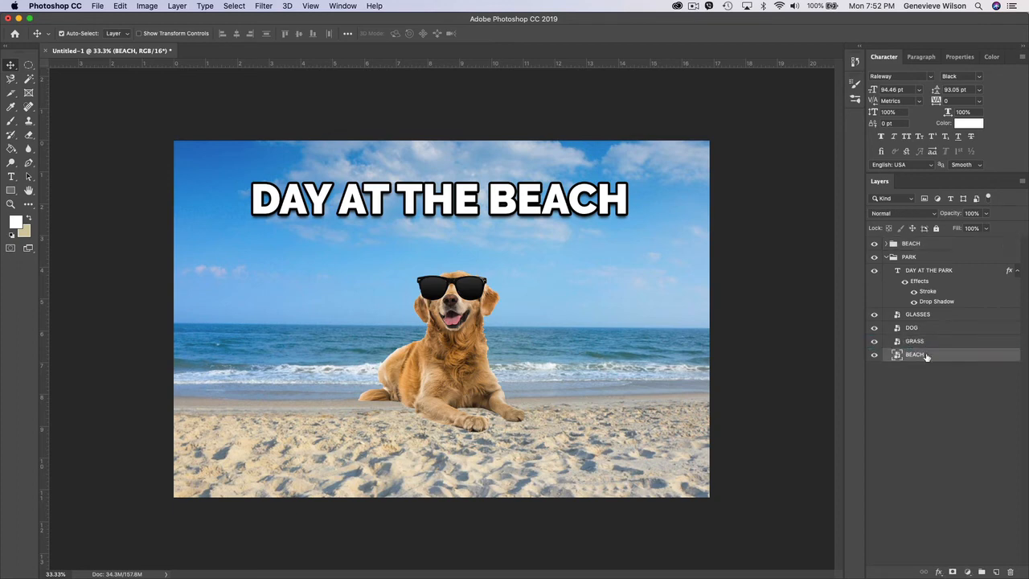
pyautogui.click(886, 258)
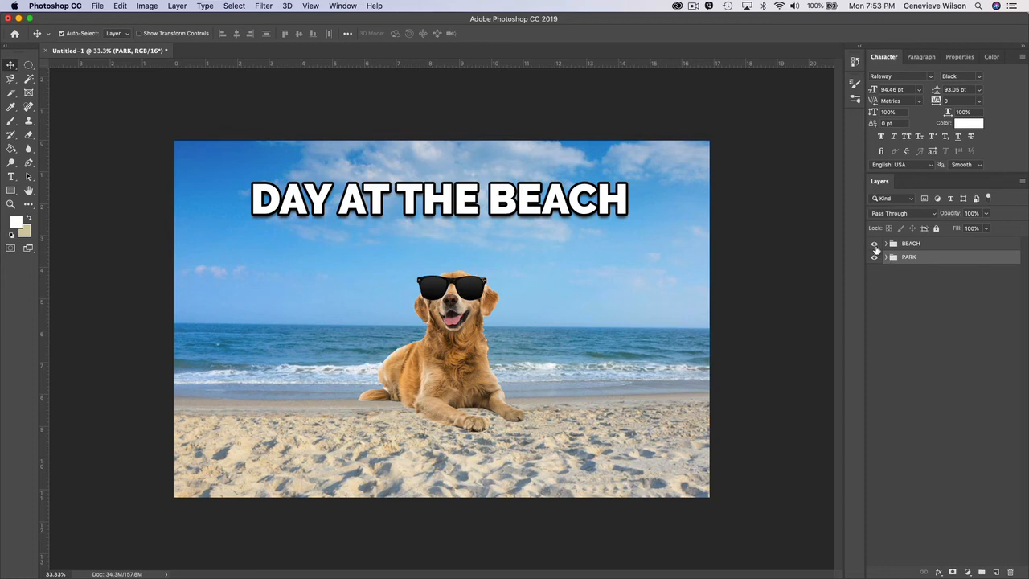
# - Toggle the BEACH group's visibility repeatedly to compare the park and beach versions, leaving the group shown
pyautogui.click(874, 244)
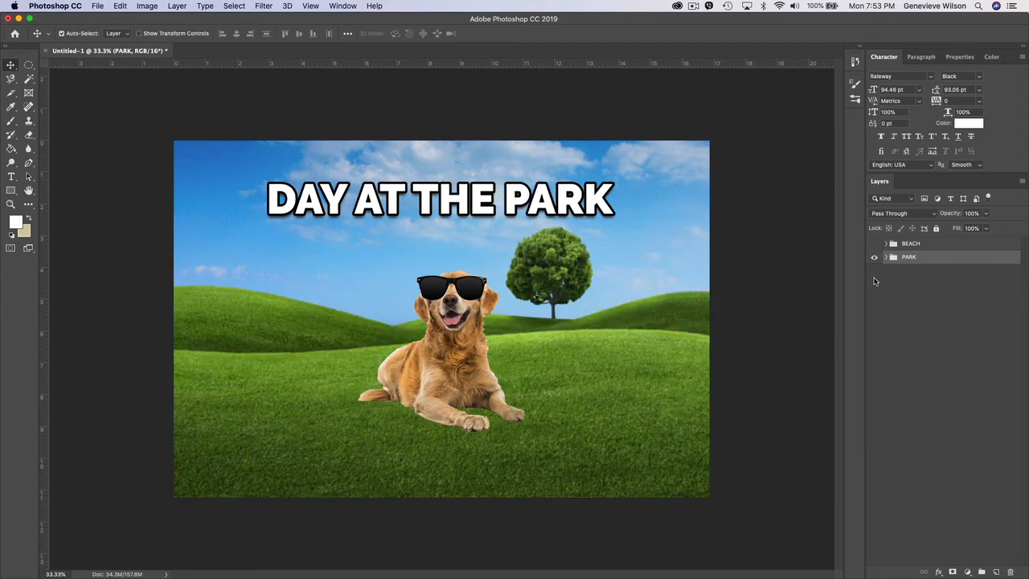
pyautogui.click(874, 244)
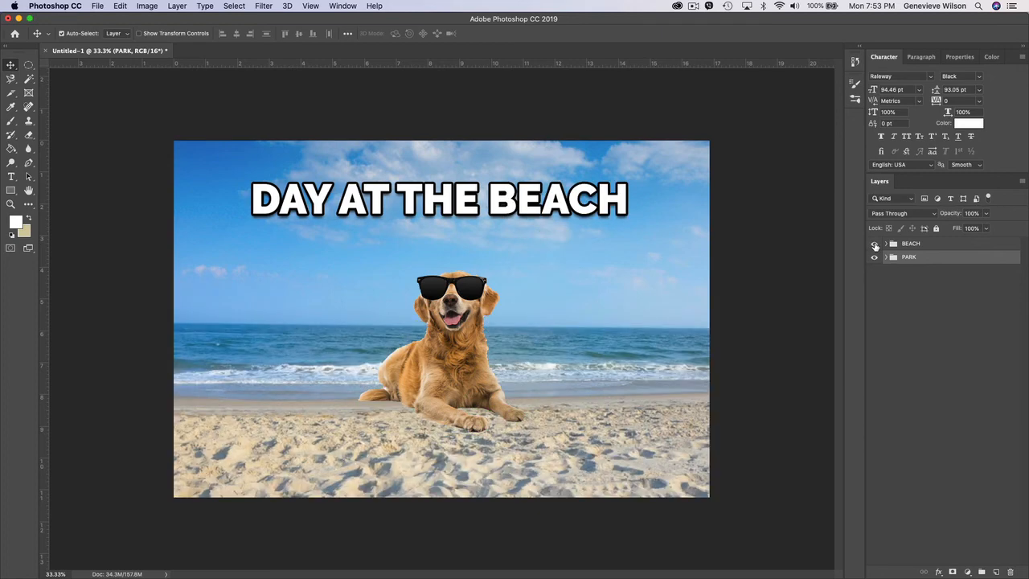
pyautogui.click(874, 244)
pyautogui.click(874, 244)
pyautogui.click(874, 244)
pyautogui.click(874, 243)
pyautogui.click(874, 243)
pyautogui.click(874, 244)
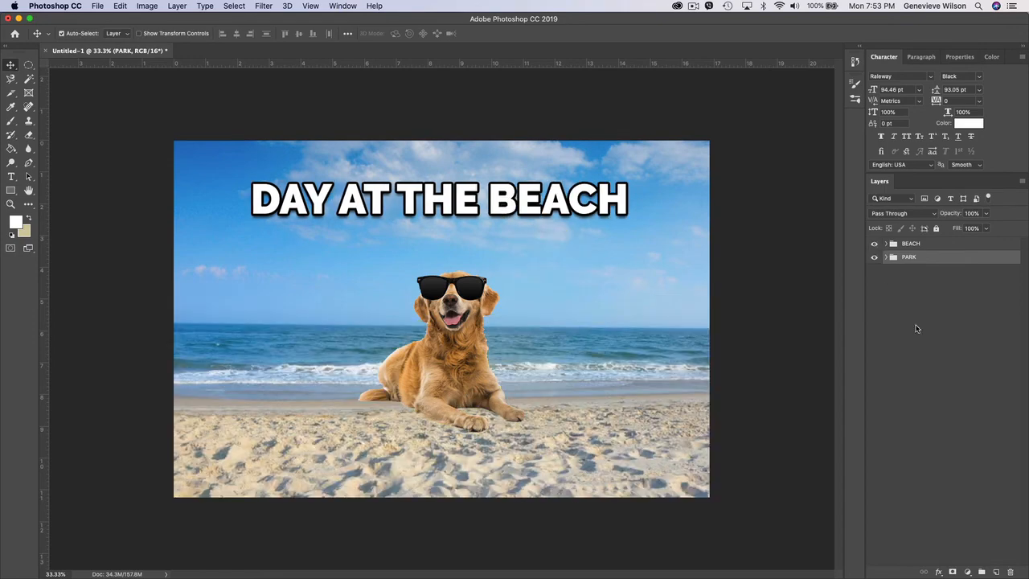